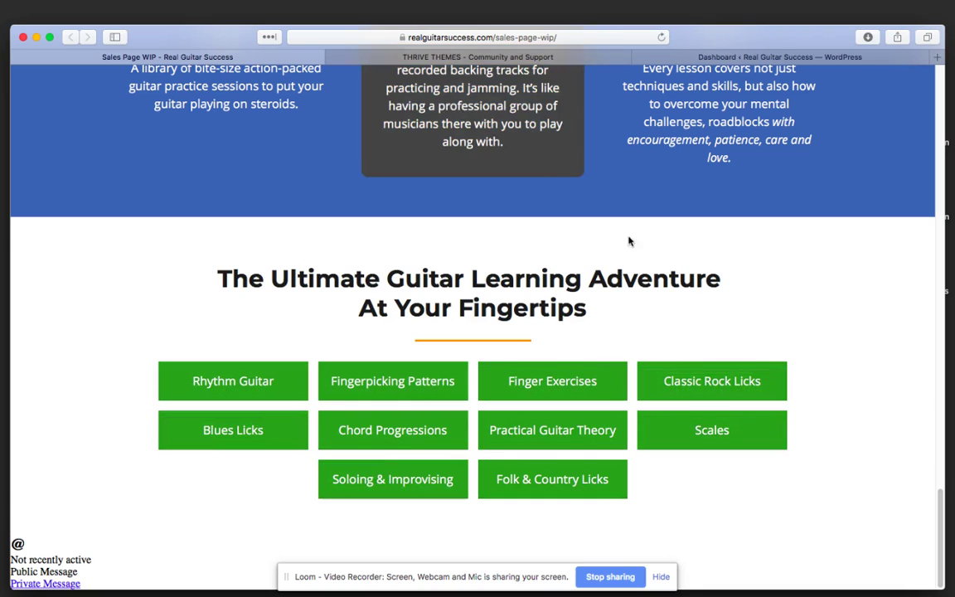
Open the Sales Page WIP page in the Thrive Architect editor and go to its green feature boxes
click(779, 57)
click(47, 268)
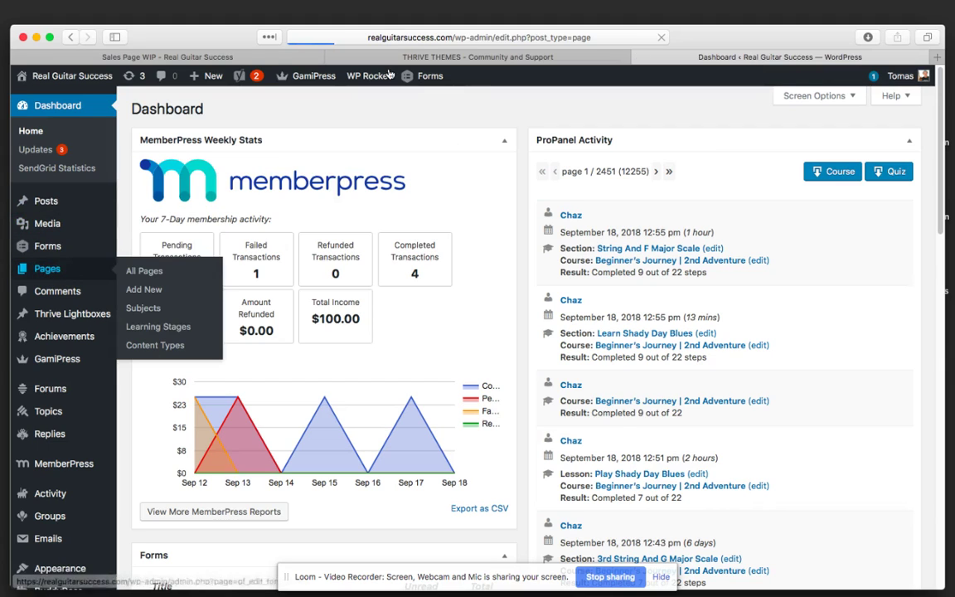
click(207, 57)
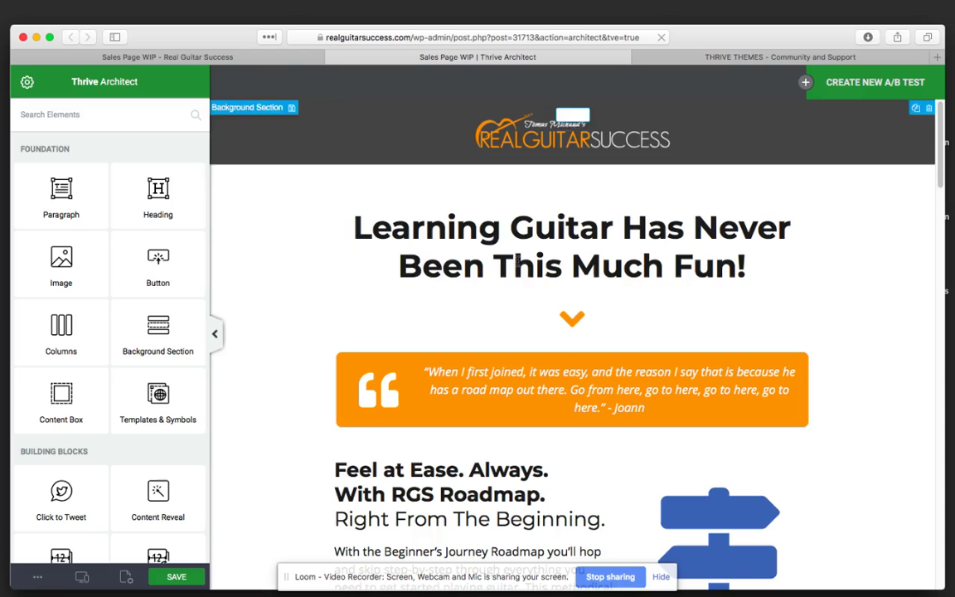
scroll(321, 343, down, 15)
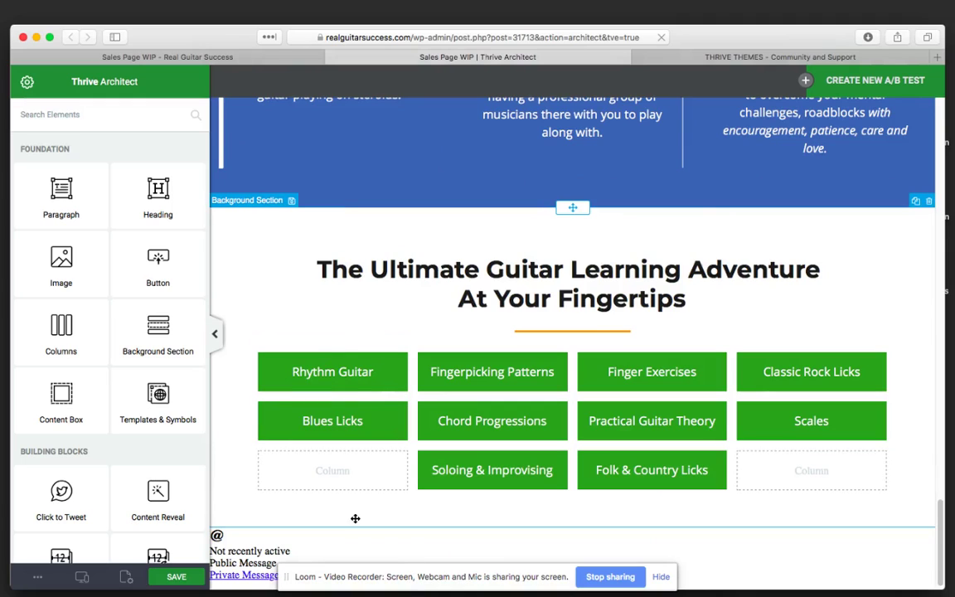
Inspect the Rhythm Guitar content box's background colour in its default state and in its hover state
click(348, 365)
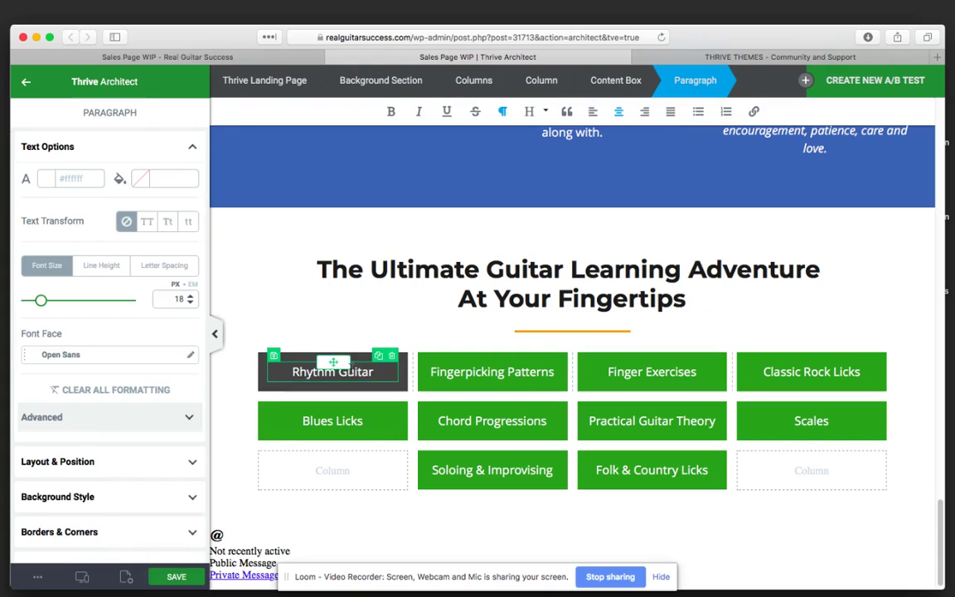
click(355, 358)
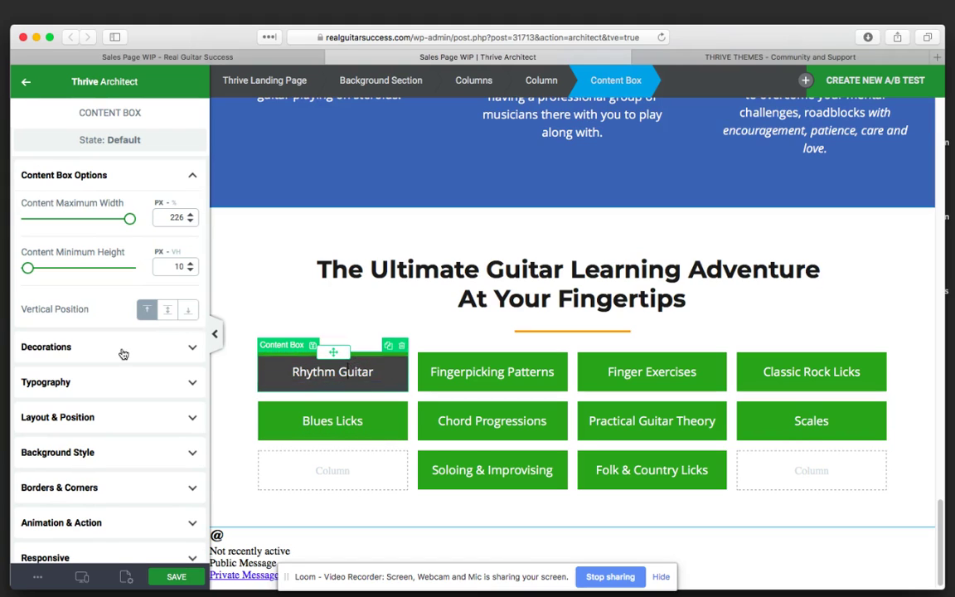
click(123, 141)
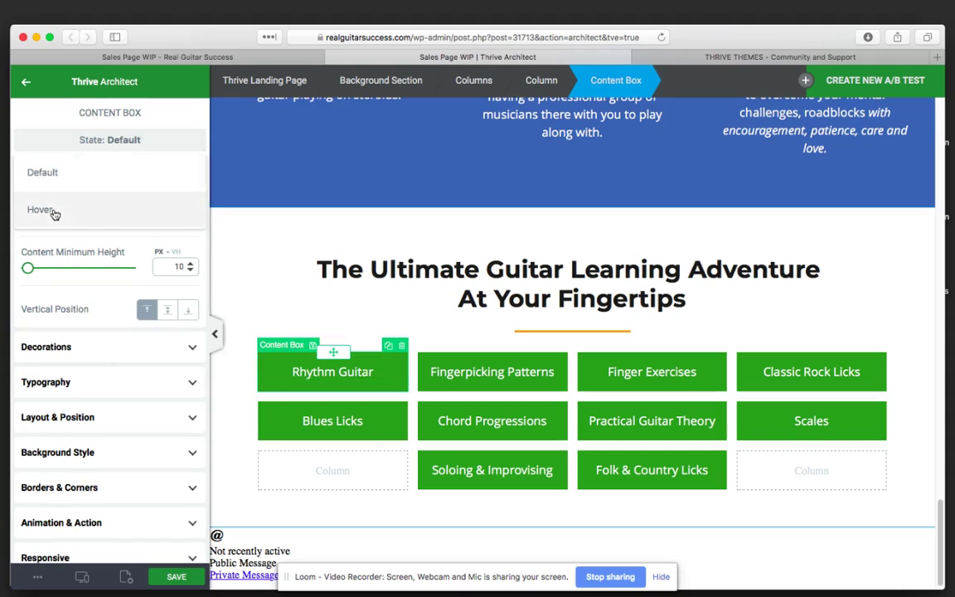
click(152, 142)
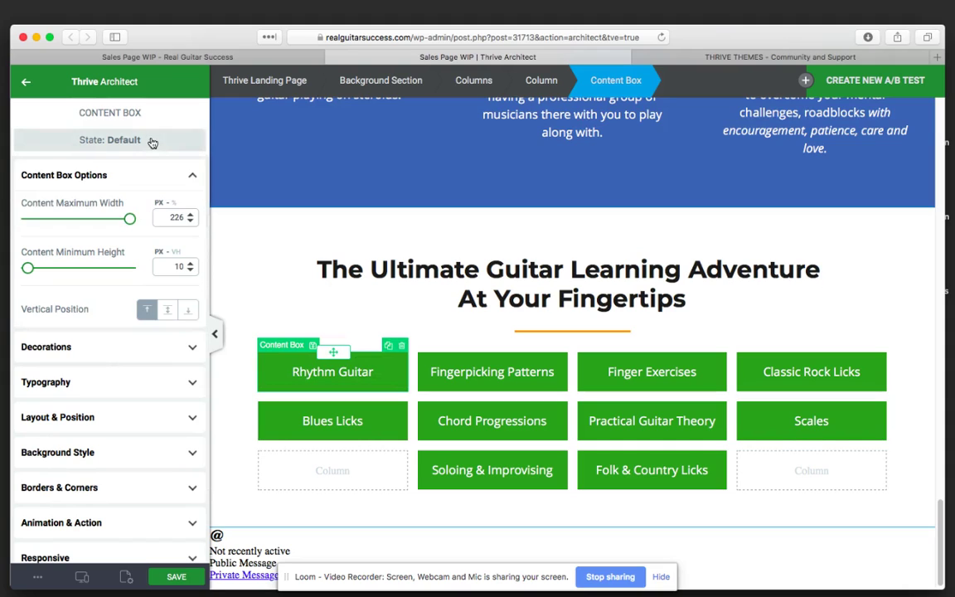
click(108, 461)
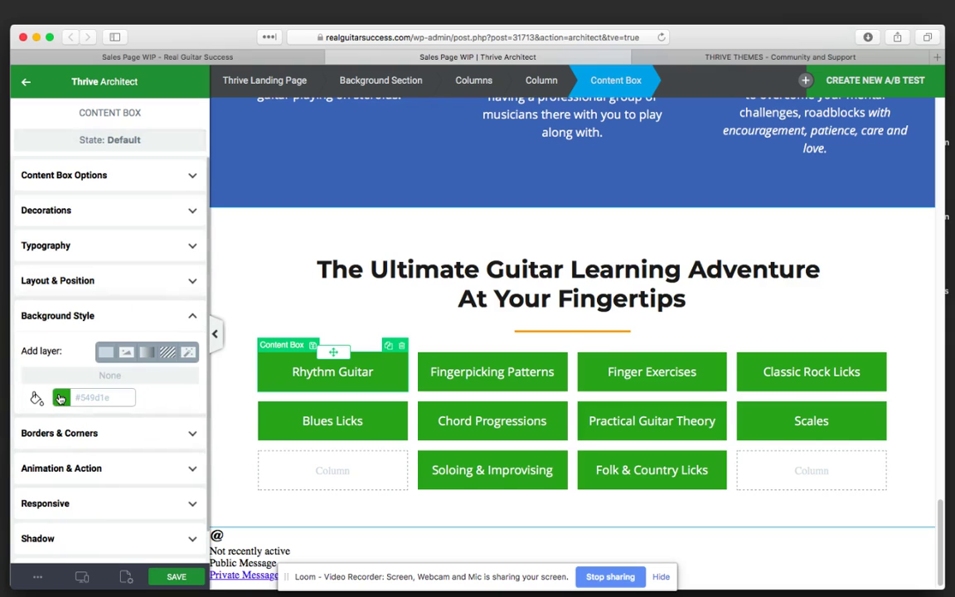
click(119, 141)
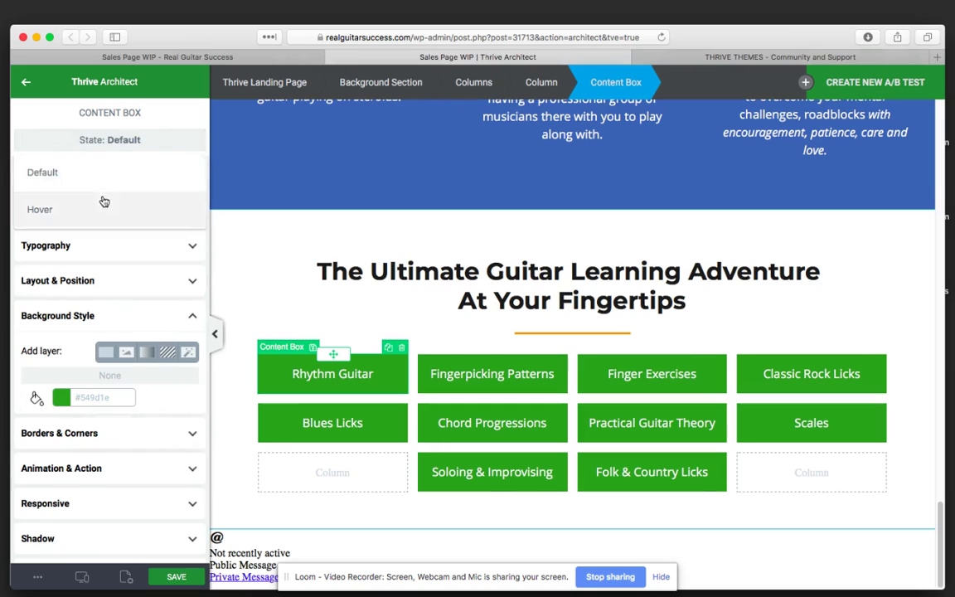
click(104, 204)
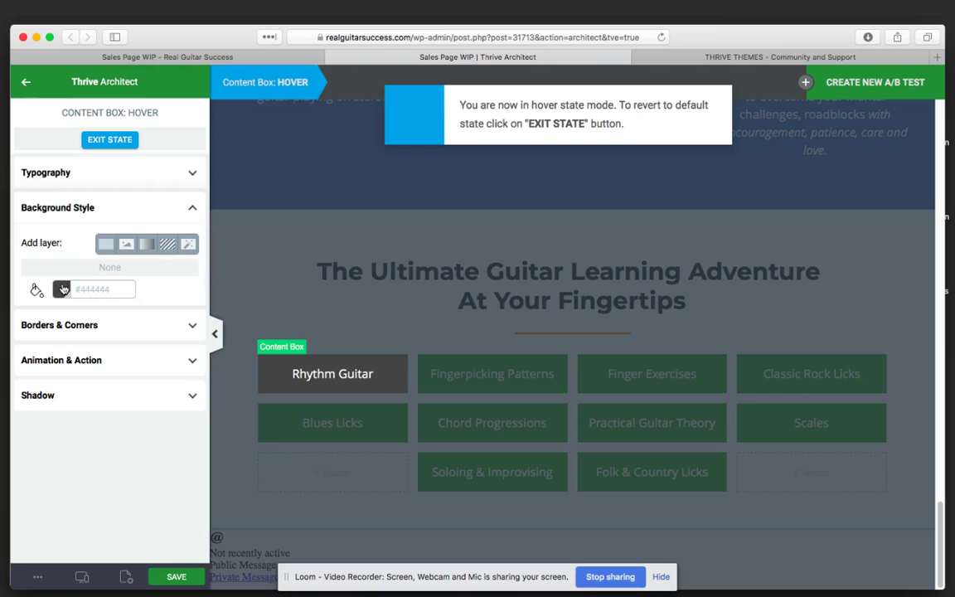
Review the Rhythm Guitar box's hover animation options, apply Bounce to top and exit the hover state
click(106, 360)
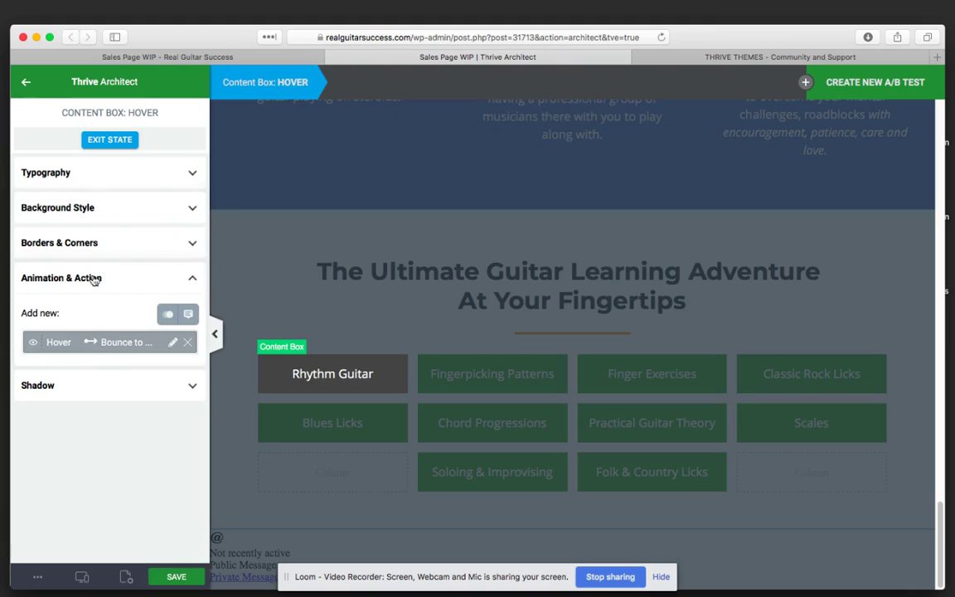
click(173, 342)
click(53, 401)
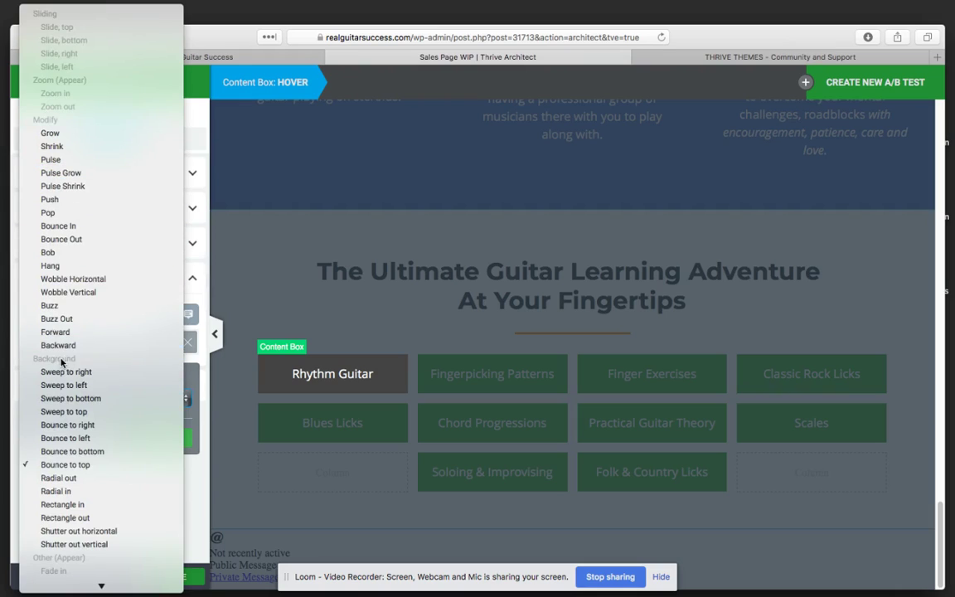
scroll(61, 362, down, 1)
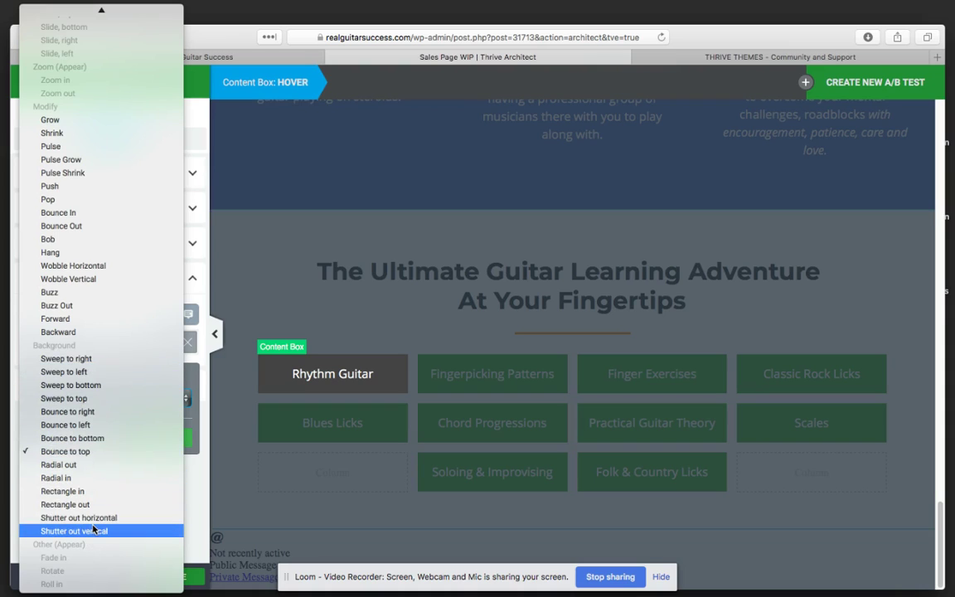
click(81, 452)
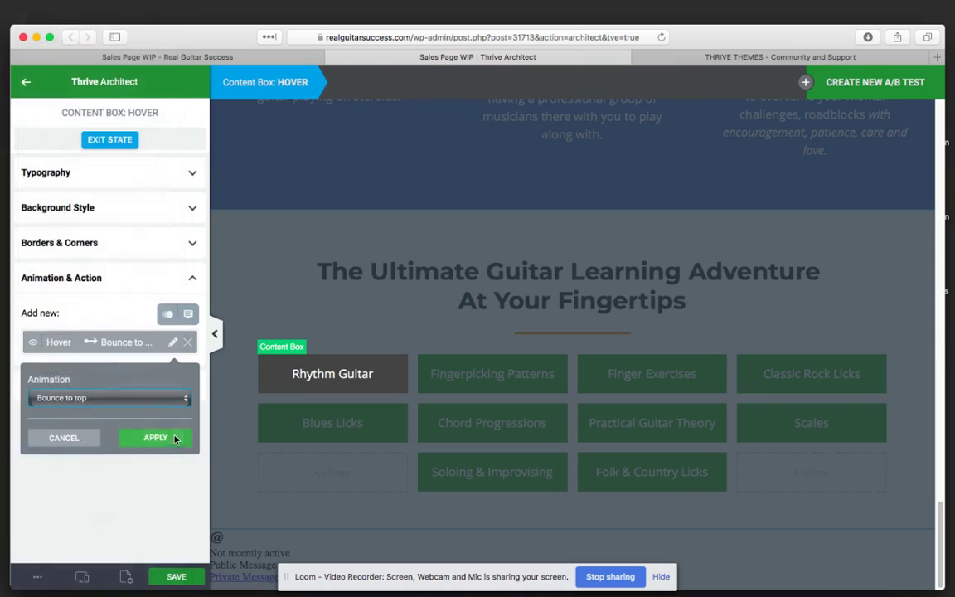
click(140, 439)
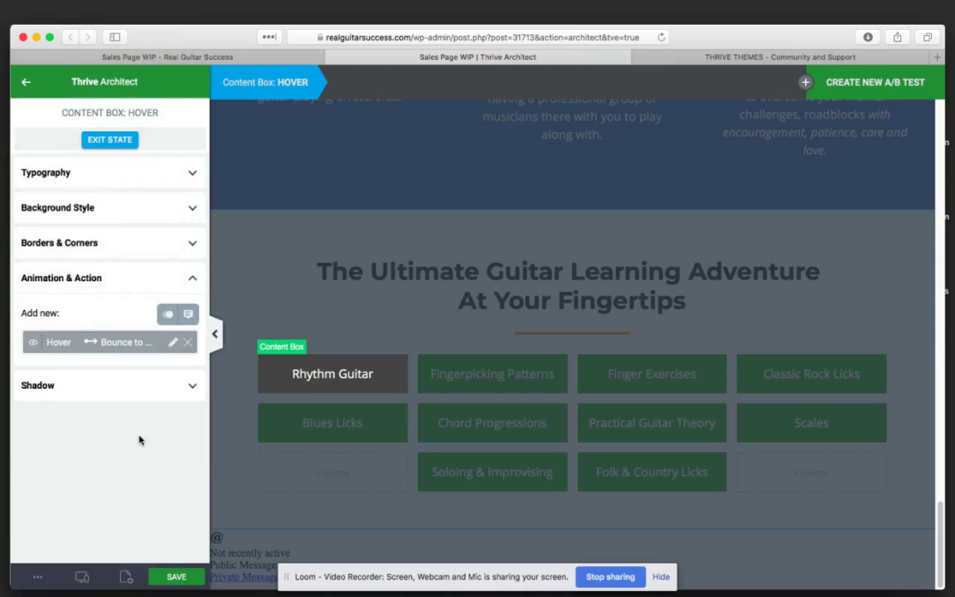
click(111, 139)
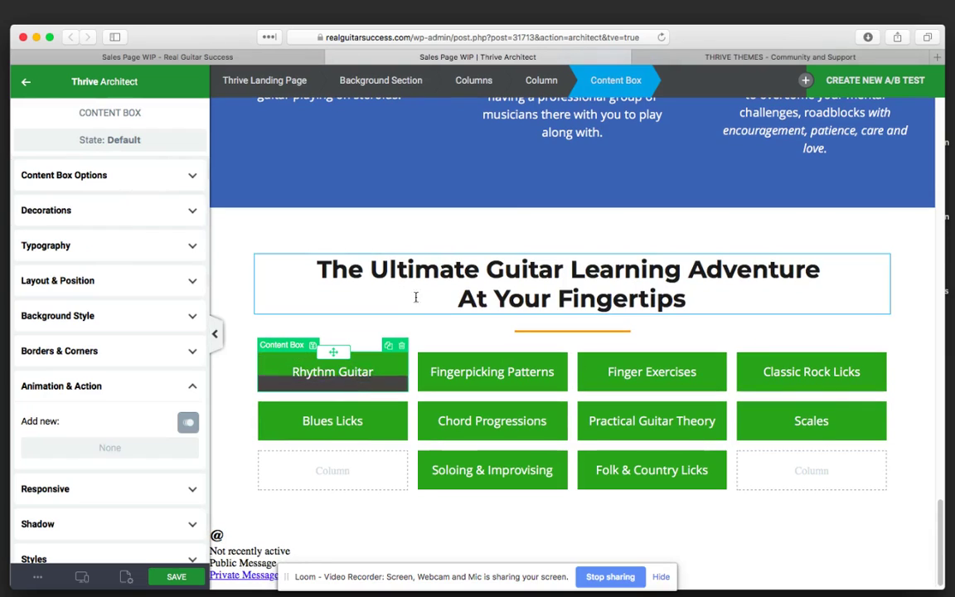
Add a new content box between the orange divider and the first row of green boxes
click(239, 304)
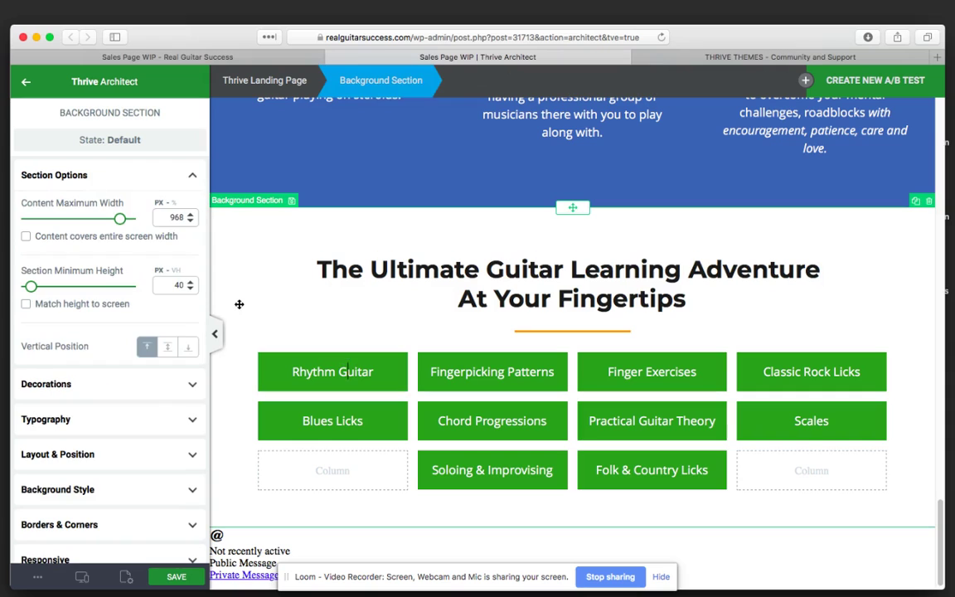
click(28, 83)
drag(62, 377, 561, 380)
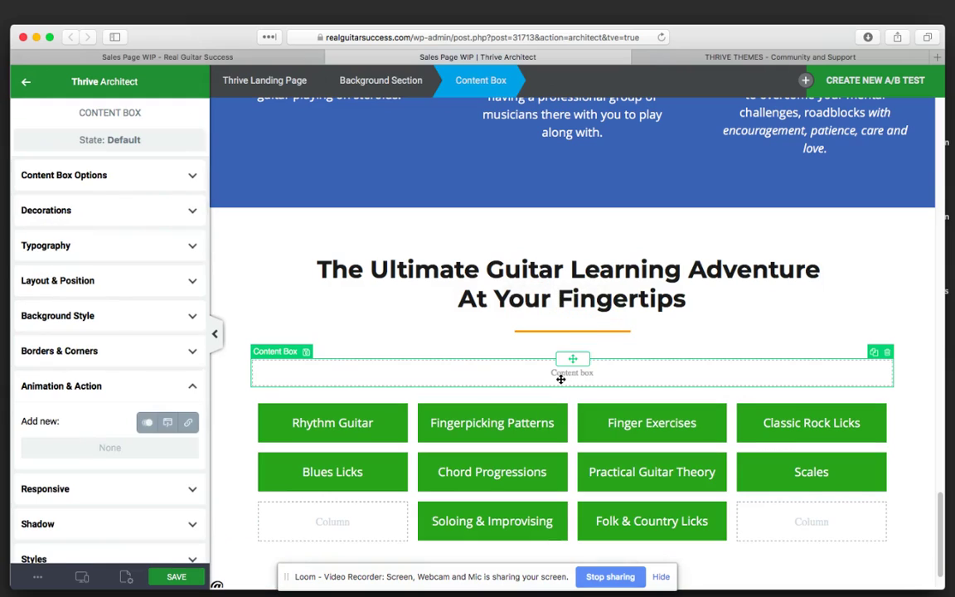
Set the new content box's background colour to the saved Hot Cinnamon swatch, #e25c1b
click(87, 316)
click(60, 398)
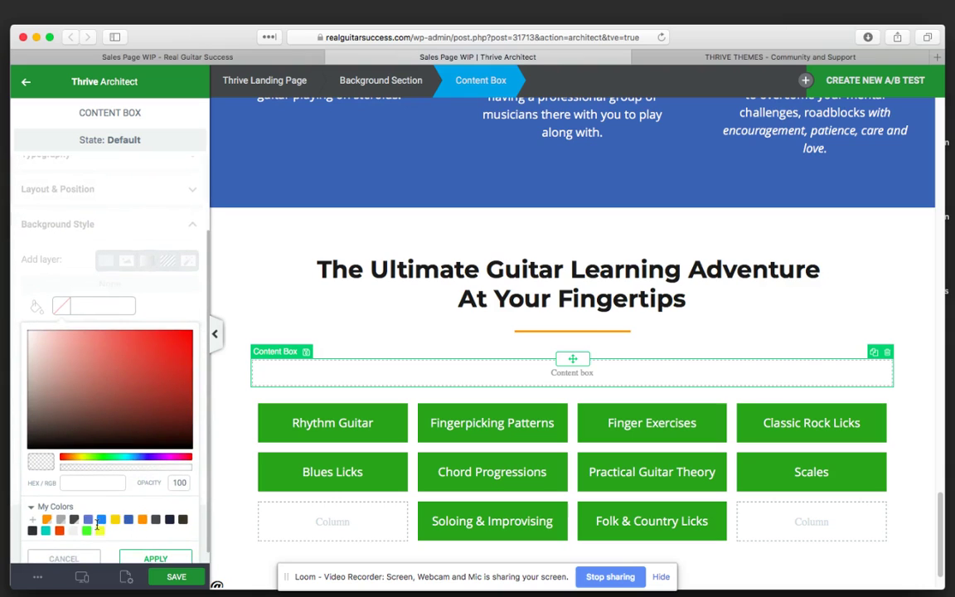
click(60, 531)
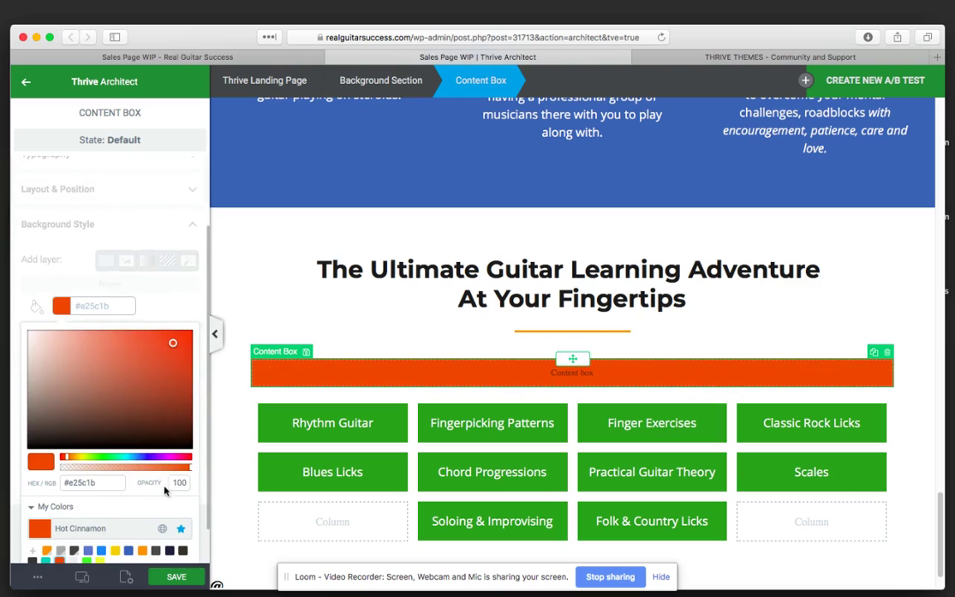
scroll(137, 481, down, 1)
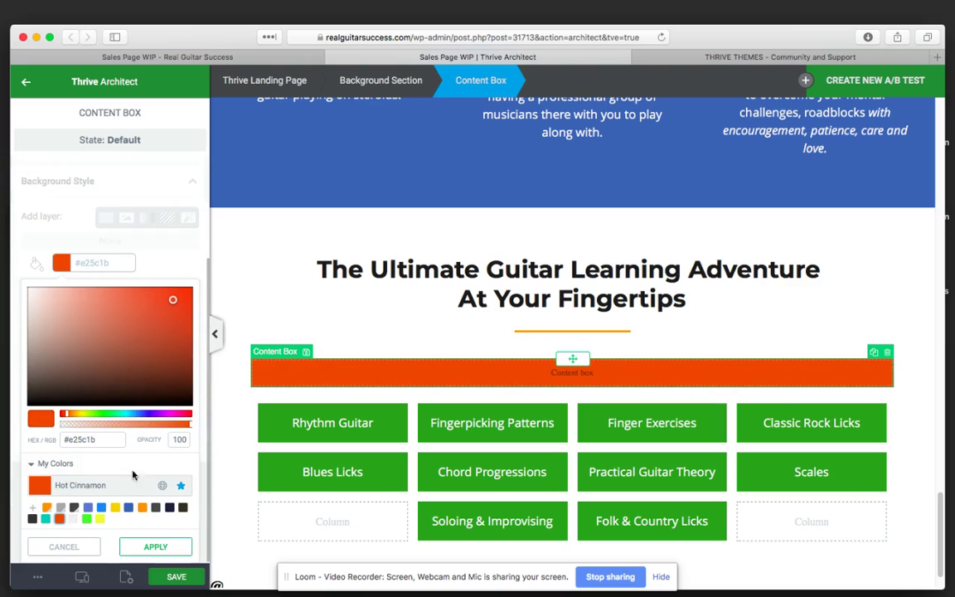
click(155, 546)
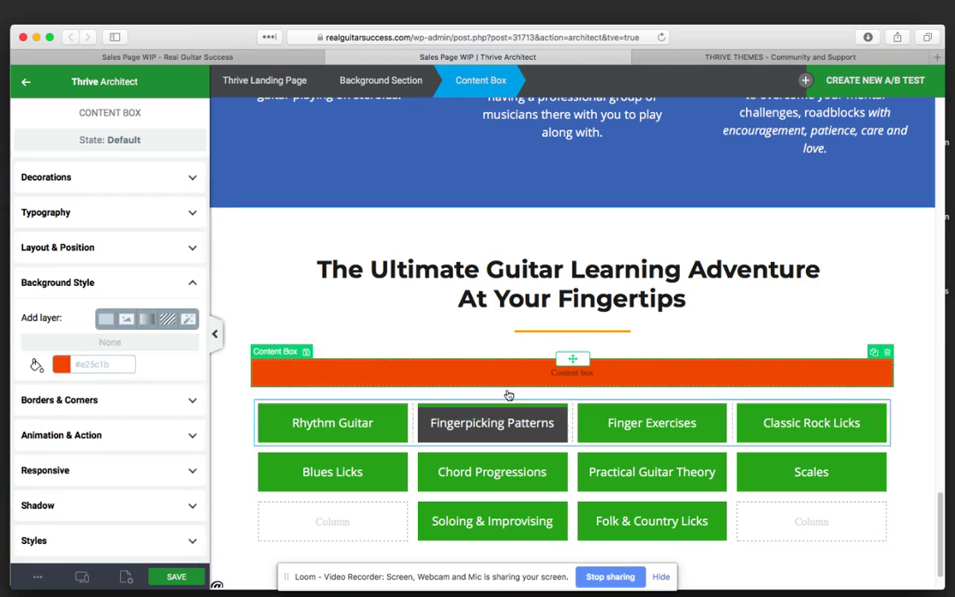
Add a paragraph inside the orange-red content box with the text "Hey I'm a feature"
click(25, 85)
drag(63, 196, 575, 378)
triple_click(331, 368)
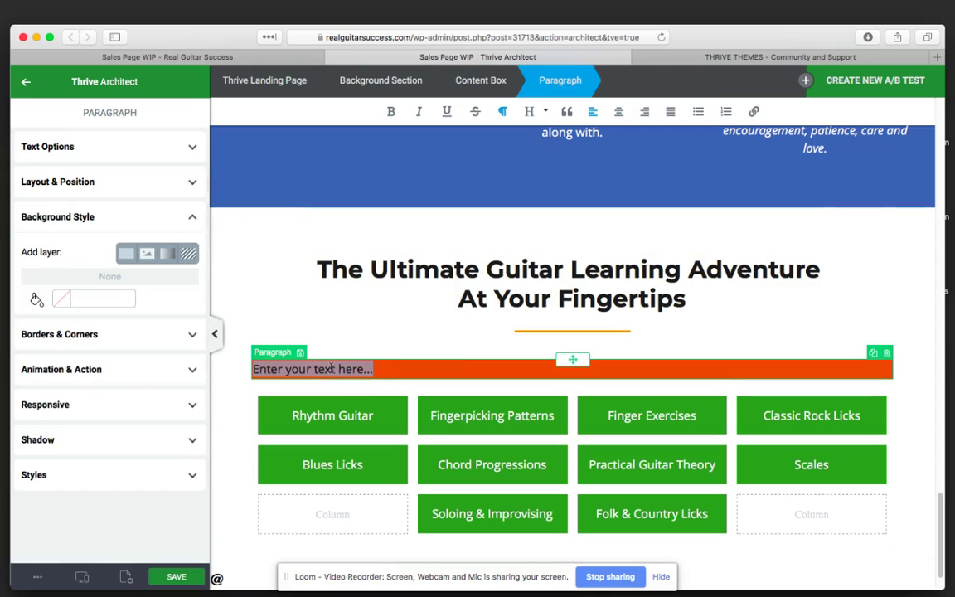
text(hey I'm a text)
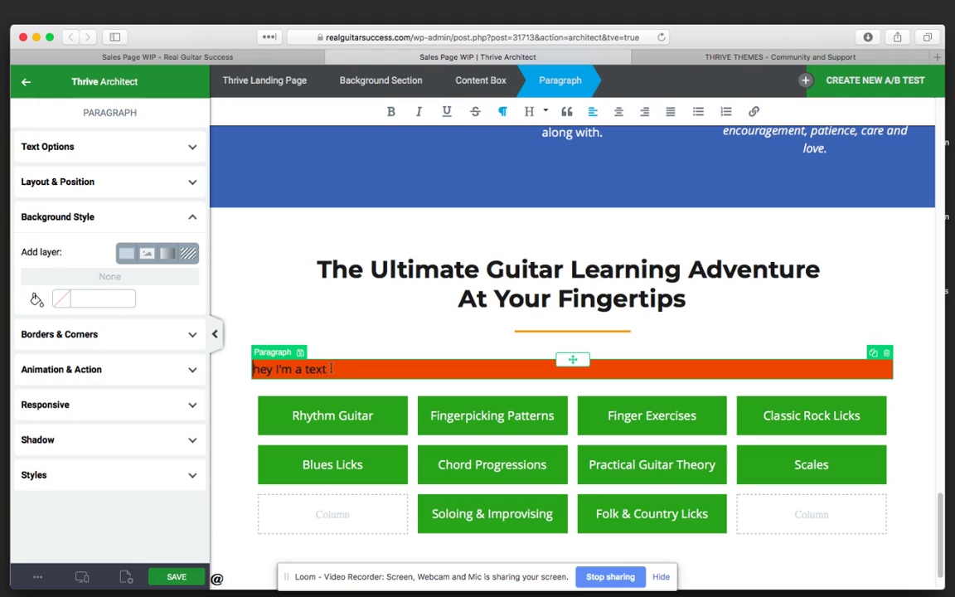
key(Delete)
text(H)
double_click(317, 369)
text(featur)
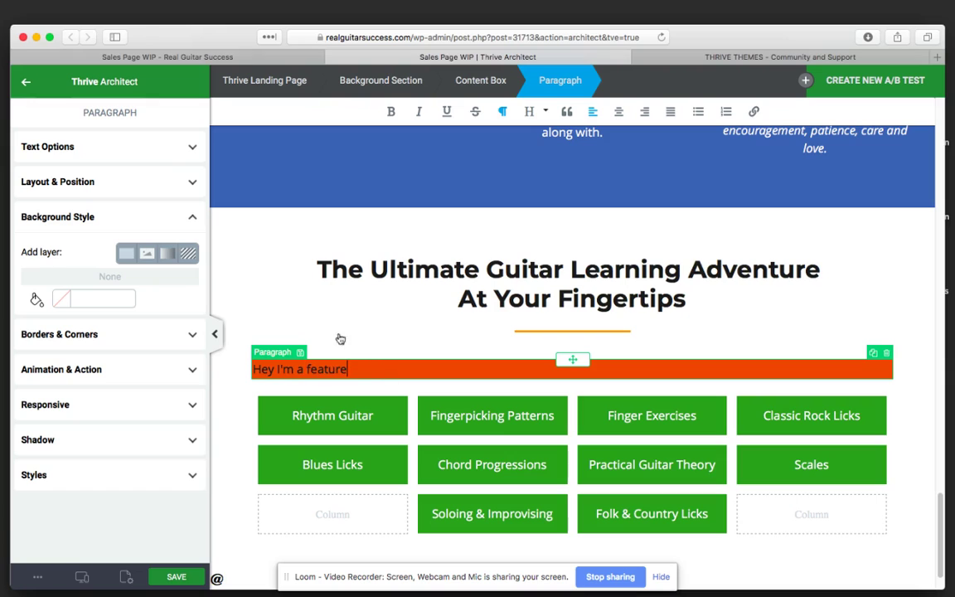
Set the feature content box's padding to 15 on all four sides and centre its paragraph text
click(489, 80)
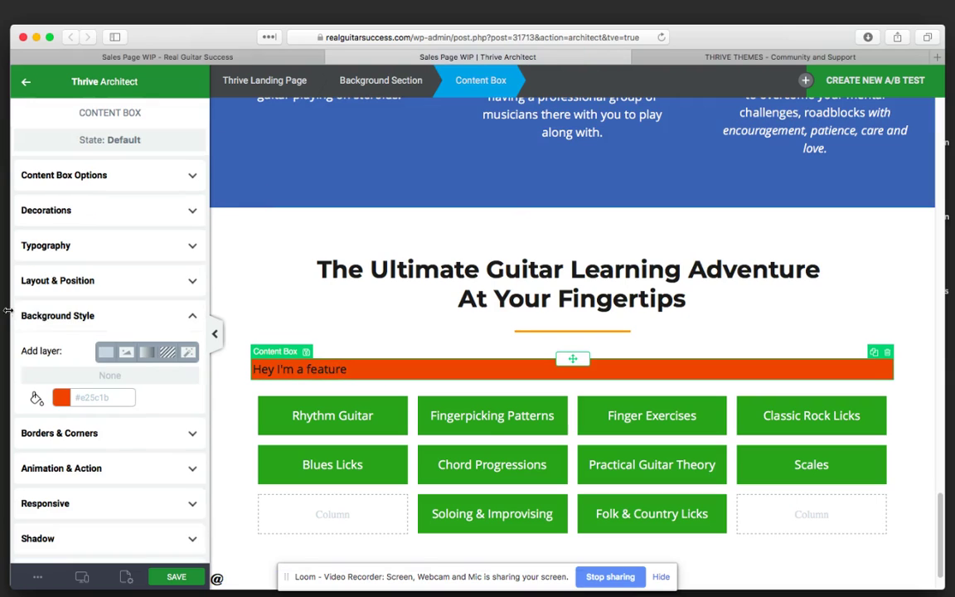
click(103, 278)
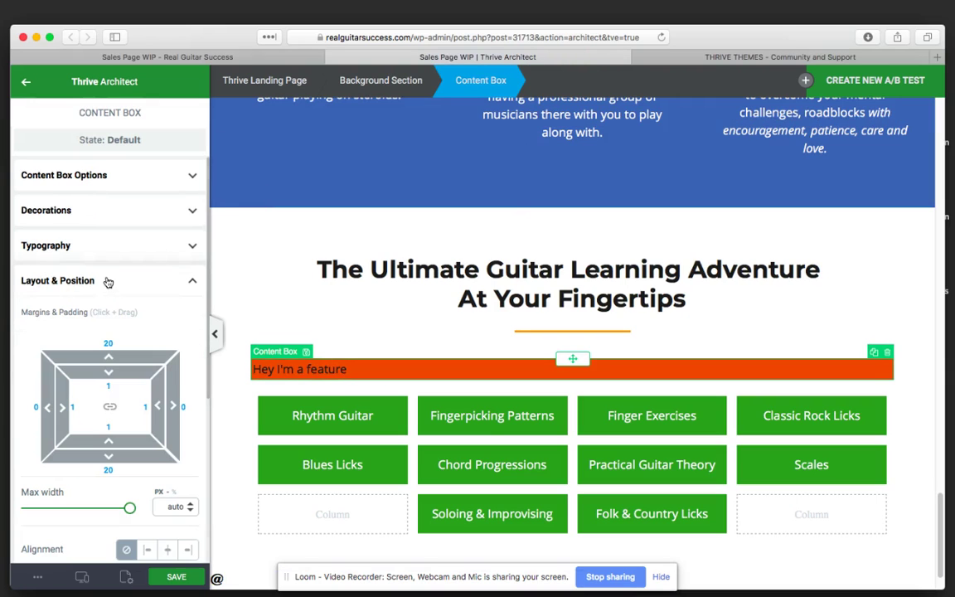
click(113, 387)
text(15)
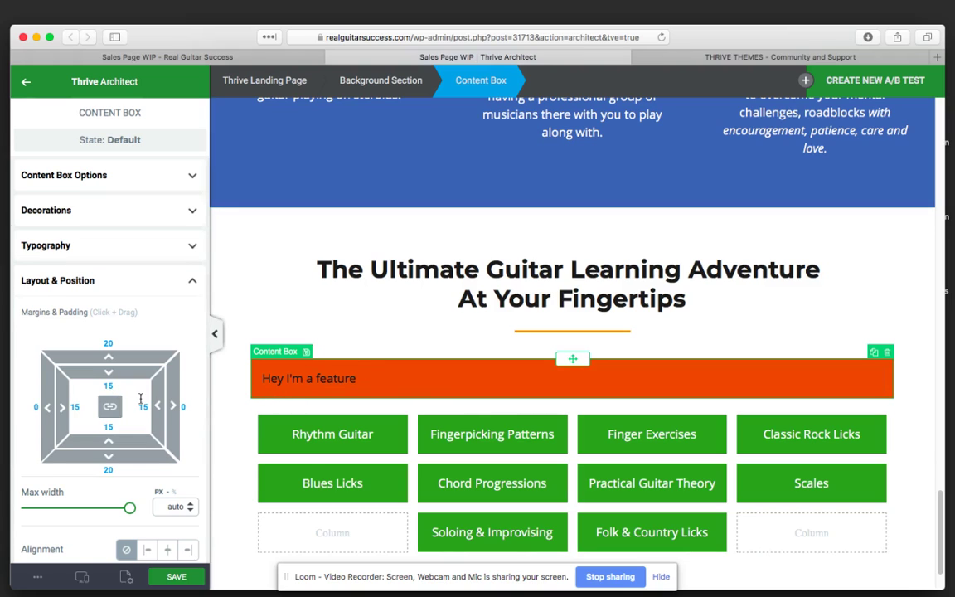
click(356, 378)
click(618, 111)
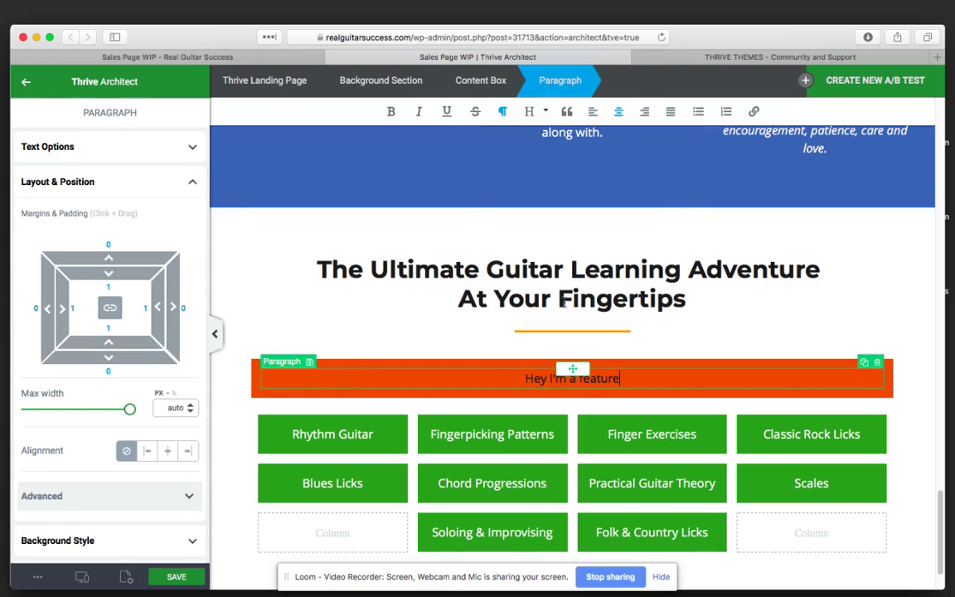
Reduce the feature box's content maximum width to 256 px and centre the box on the page
click(484, 359)
click(91, 175)
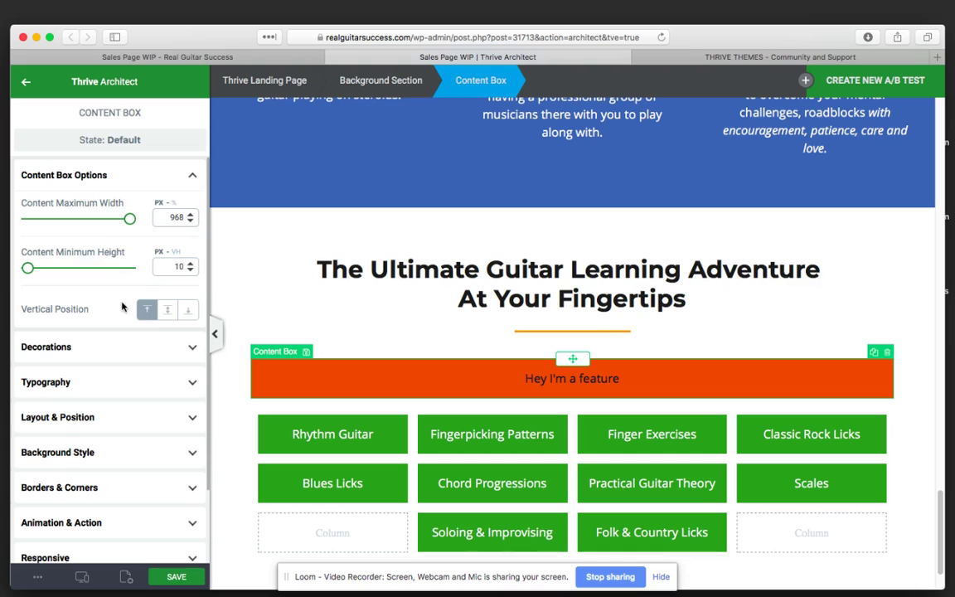
drag(129, 219, 43, 235)
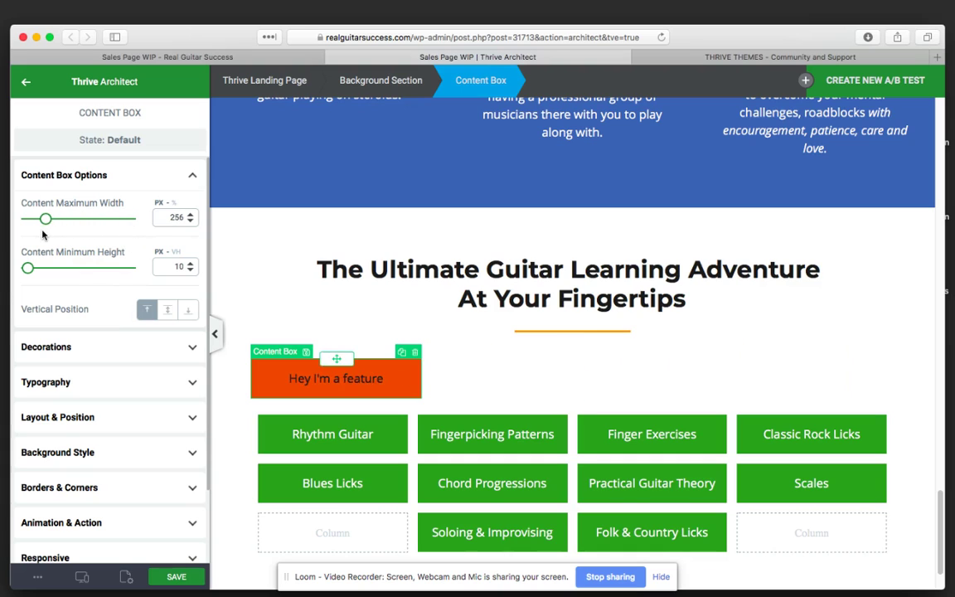
click(88, 423)
click(166, 549)
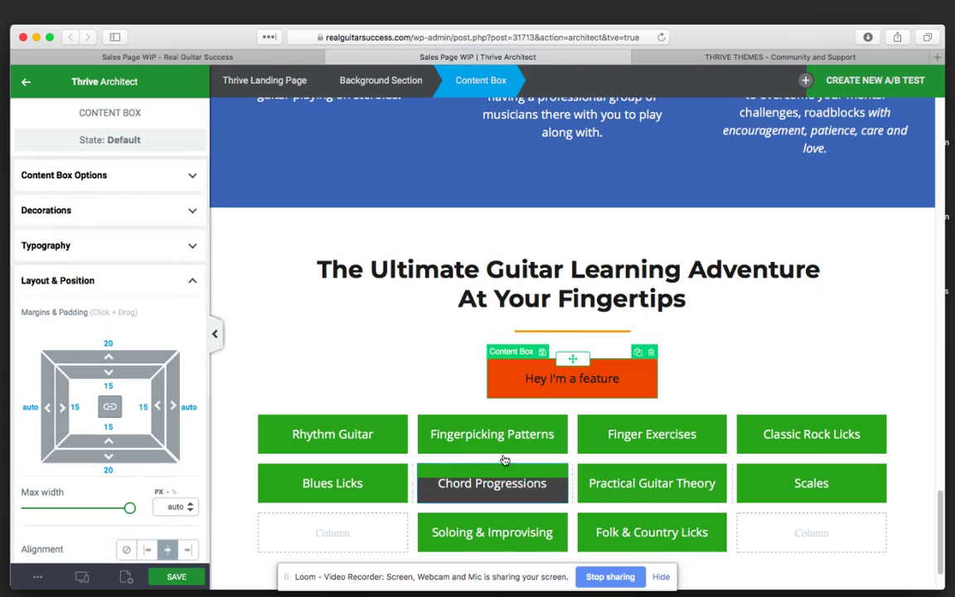
Change the feature content box's text colour to the near-white shade #fff3f3
click(100, 246)
click(61, 277)
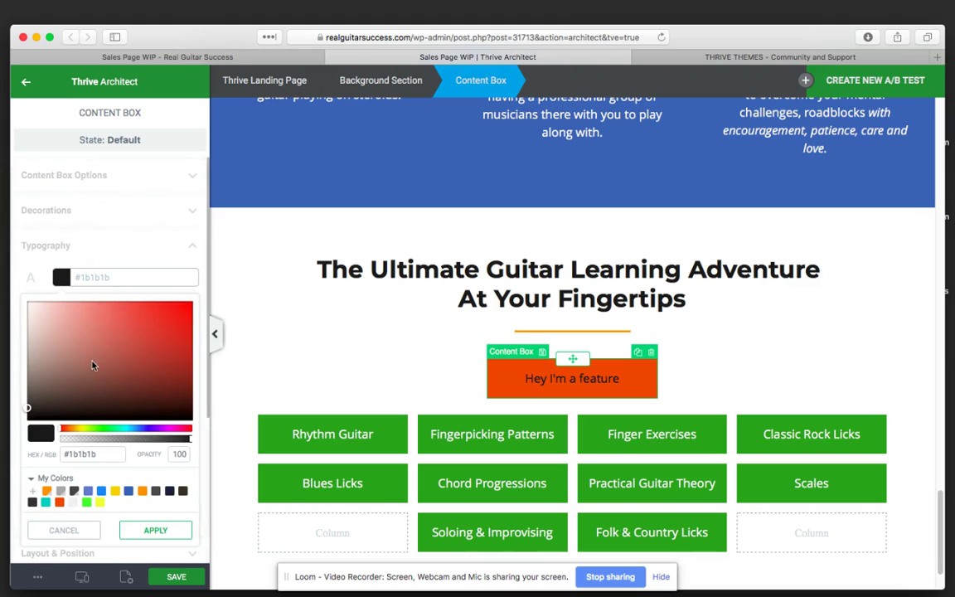
drag(93, 365, 34, 302)
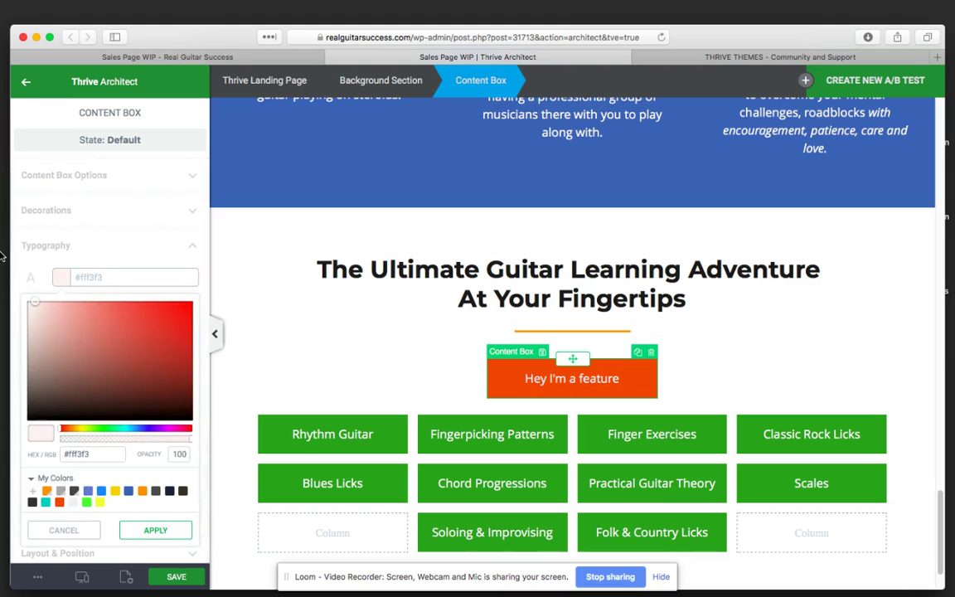
click(157, 530)
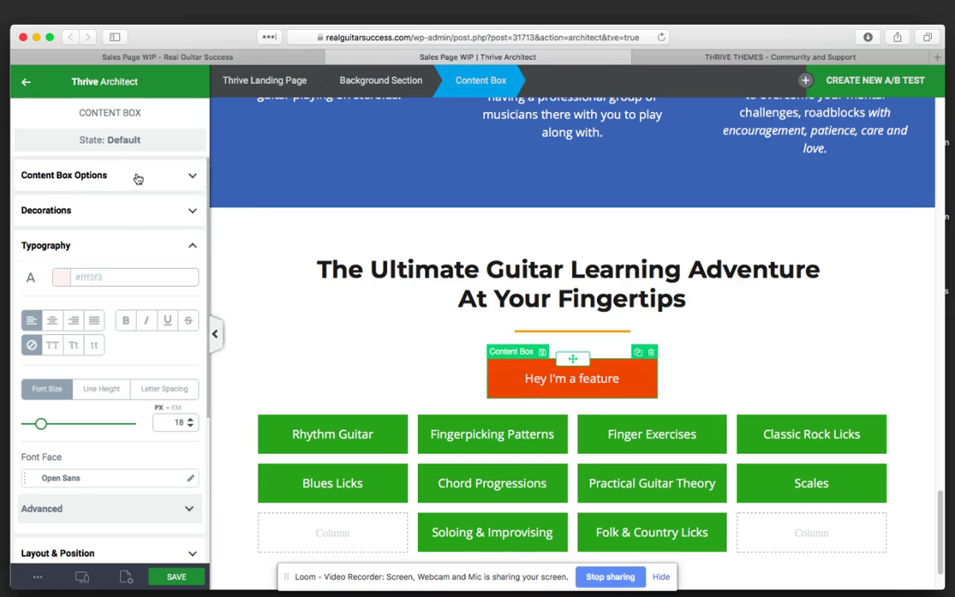
Switch the feature content box to its Hover state and set its hover background colour to orange #ff9933
click(120, 149)
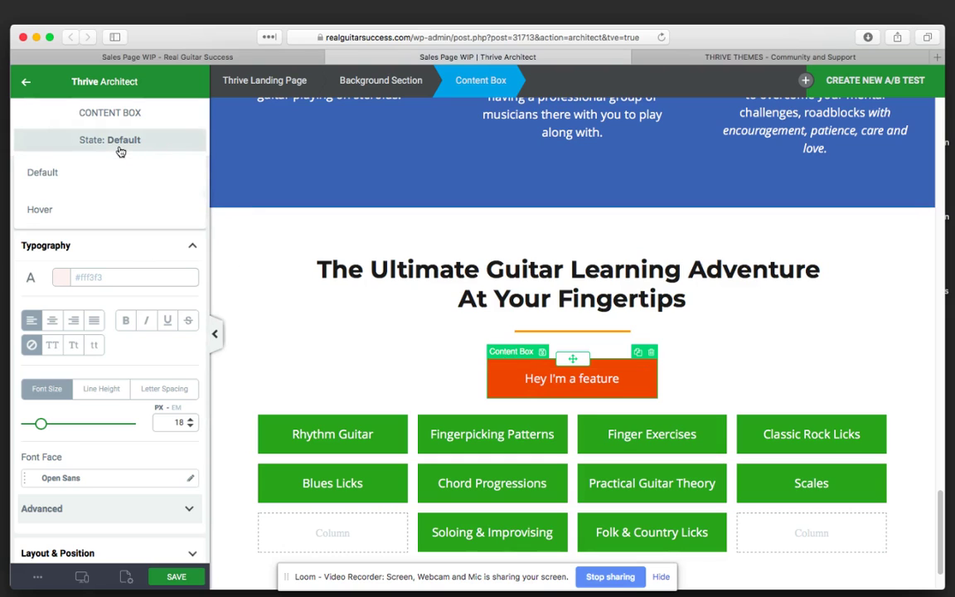
click(42, 211)
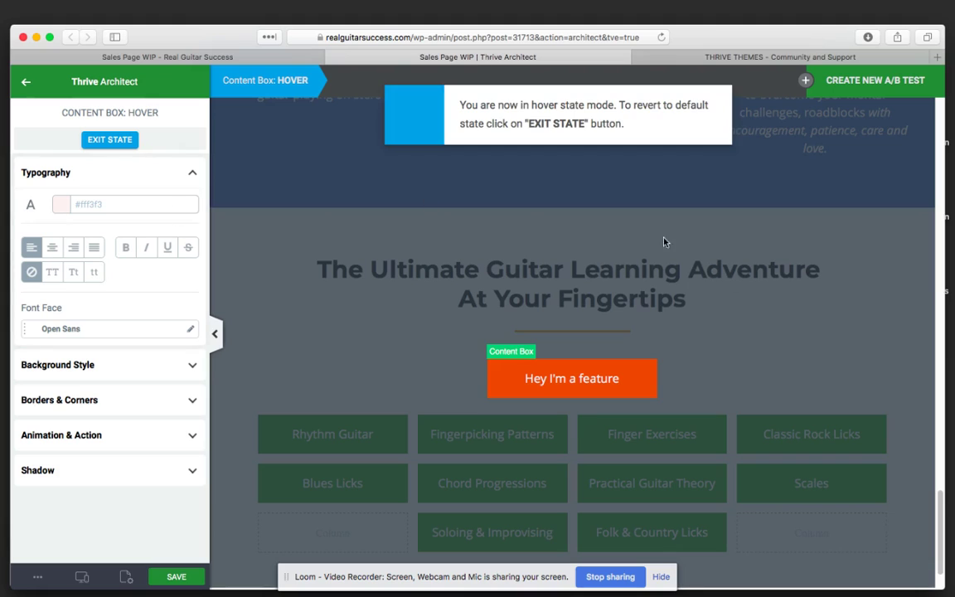
click(83, 365)
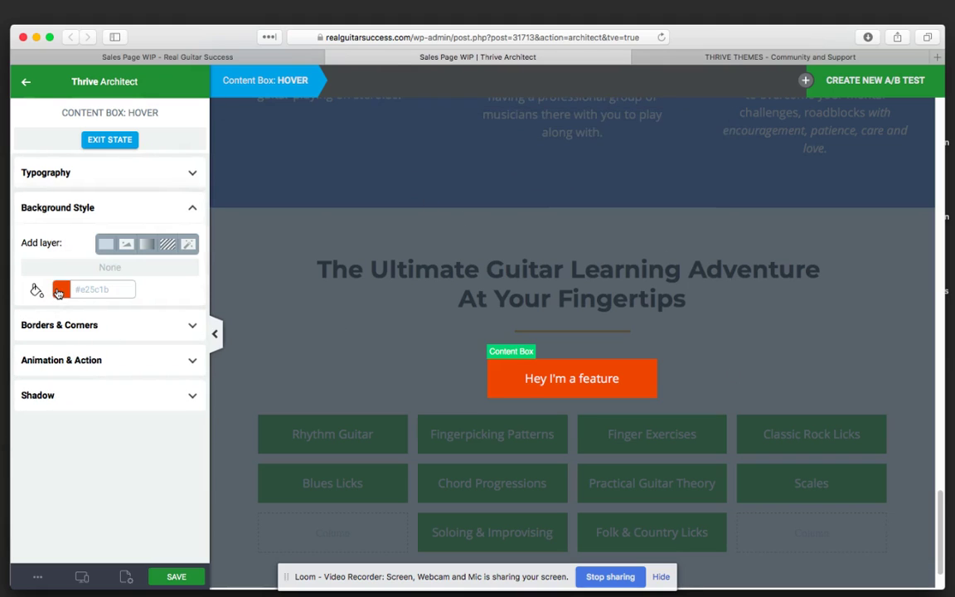
click(58, 291)
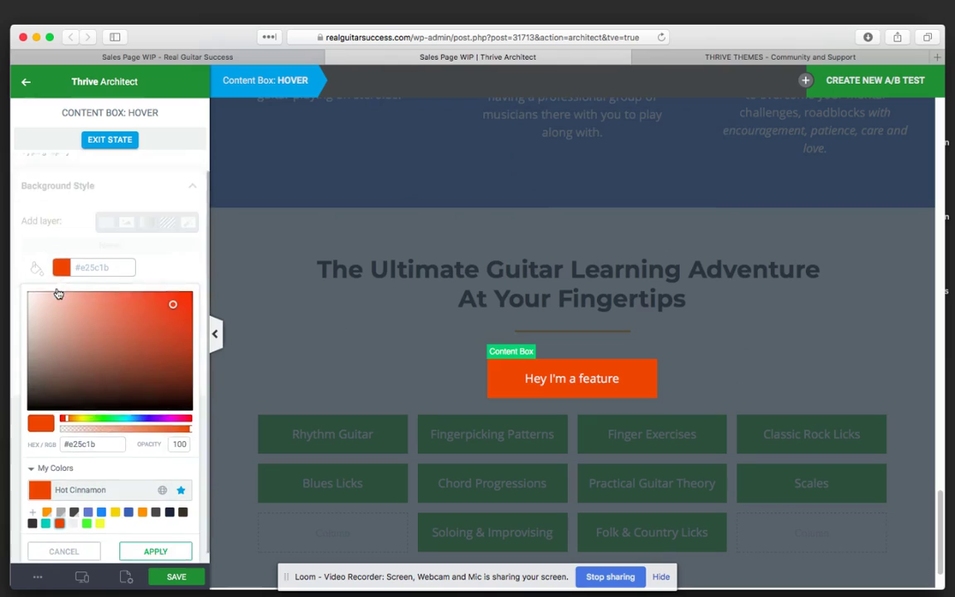
click(46, 522)
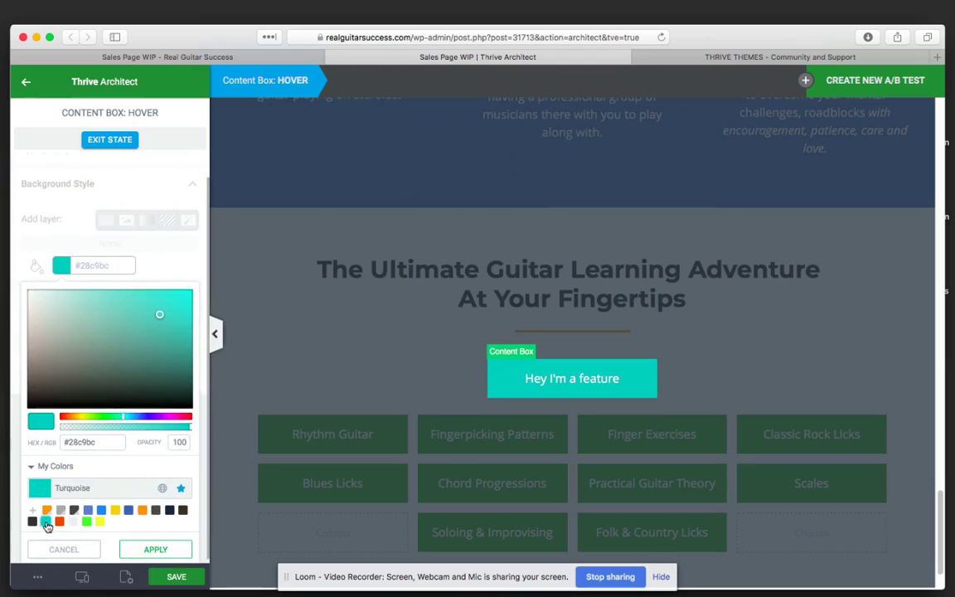
click(170, 510)
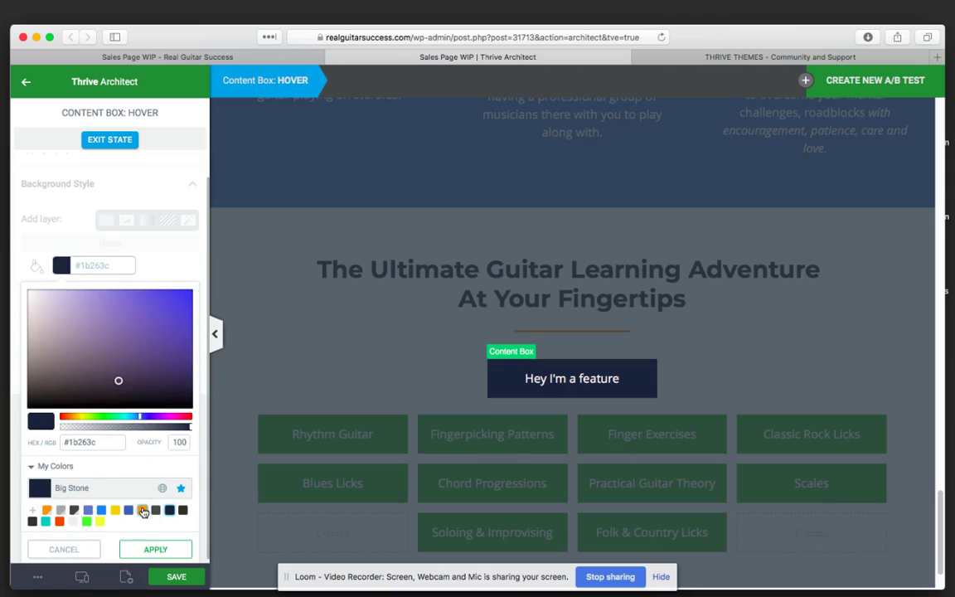
click(142, 511)
click(154, 549)
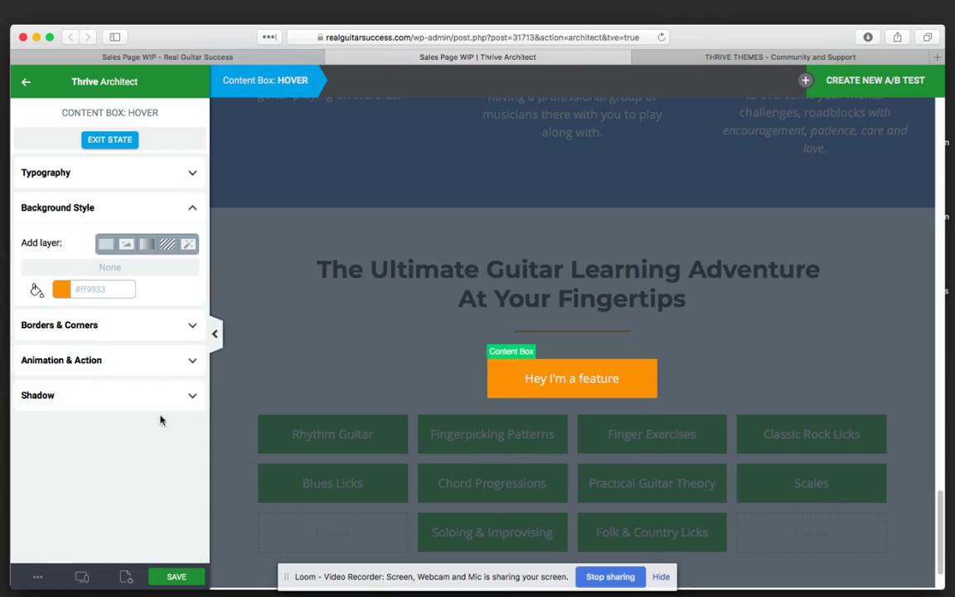
Add the Sweep to top CSS animation to the feature box's hover state and save the page
click(104, 361)
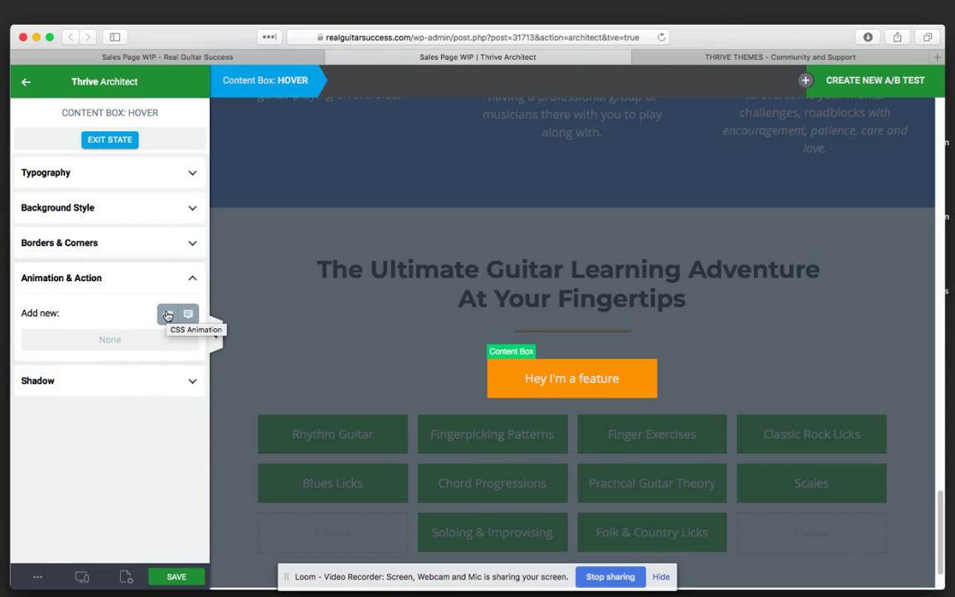
click(166, 315)
click(96, 366)
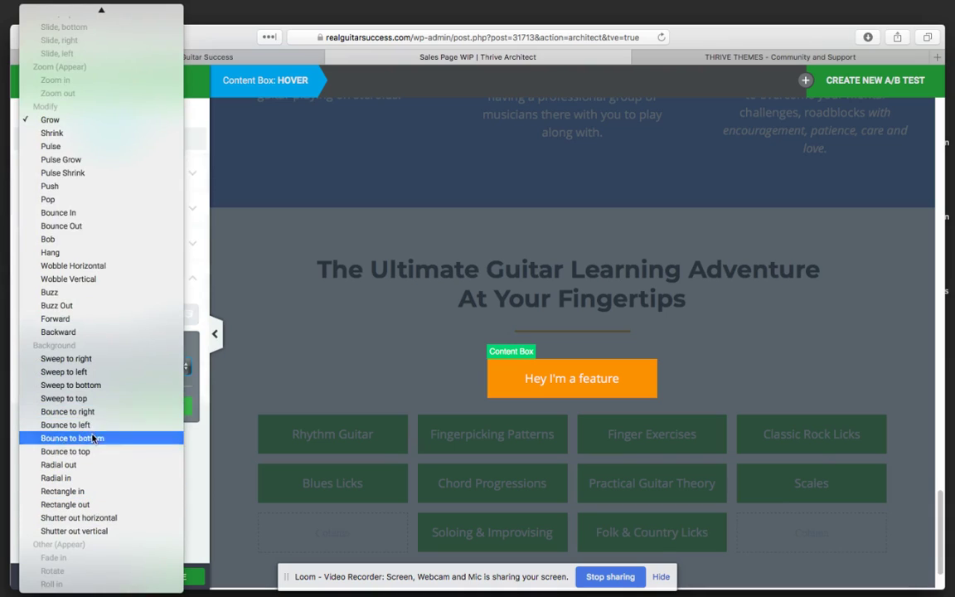
click(94, 399)
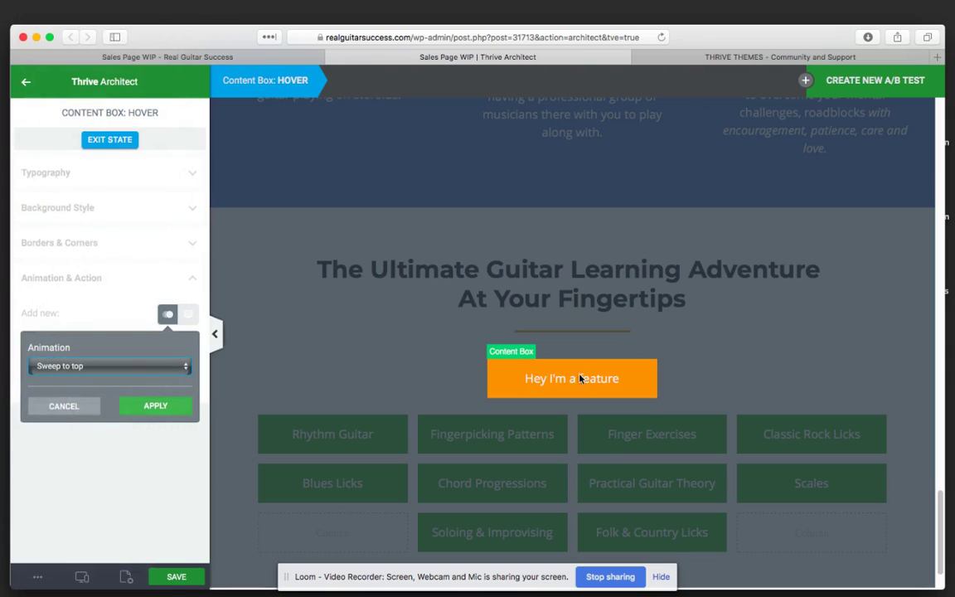
click(123, 370)
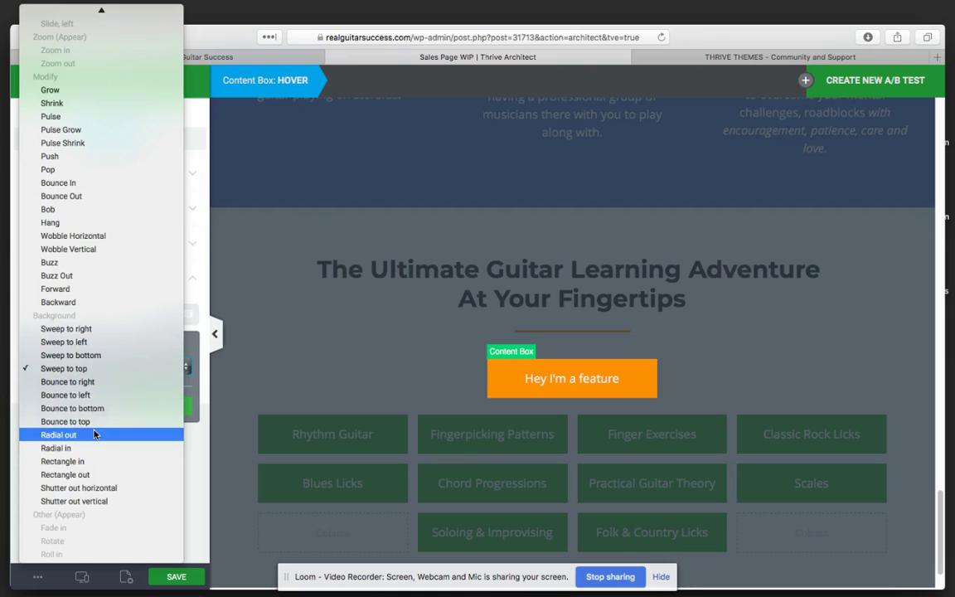
click(96, 370)
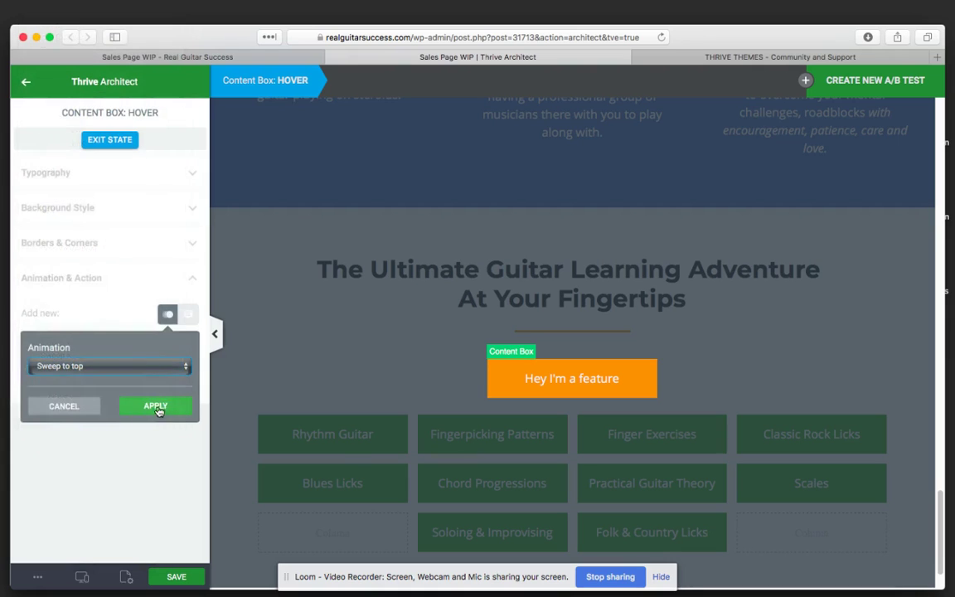
click(157, 405)
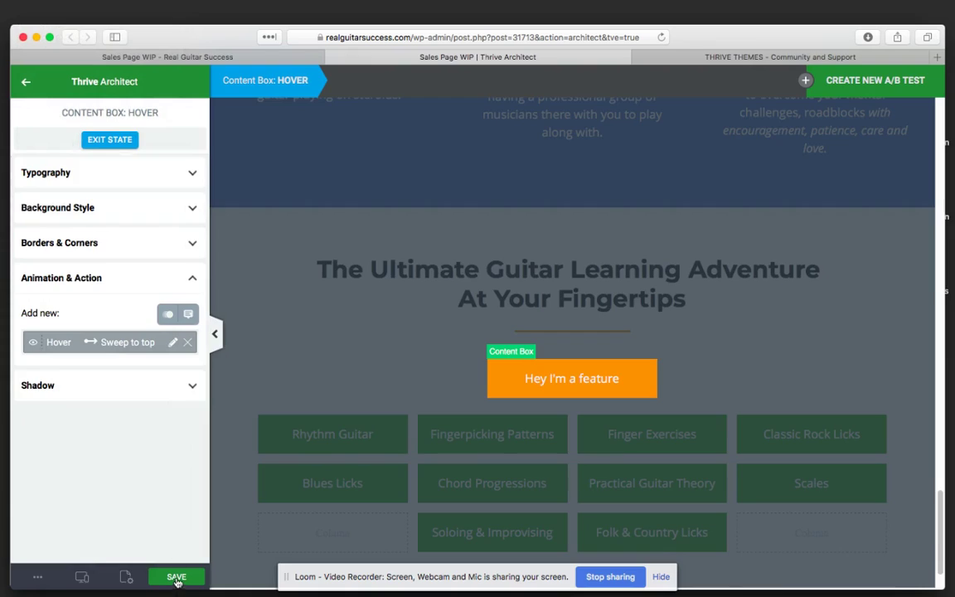
click(177, 578)
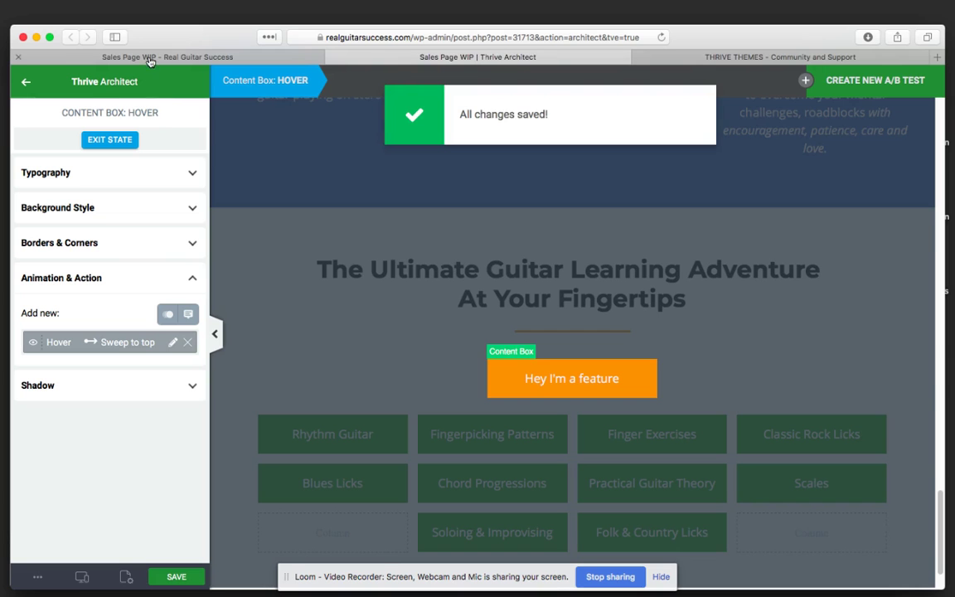
Switch to the live sales page and examine the new feature box and the hover effects in the "More than Just a Beginners Course" section
click(150, 58)
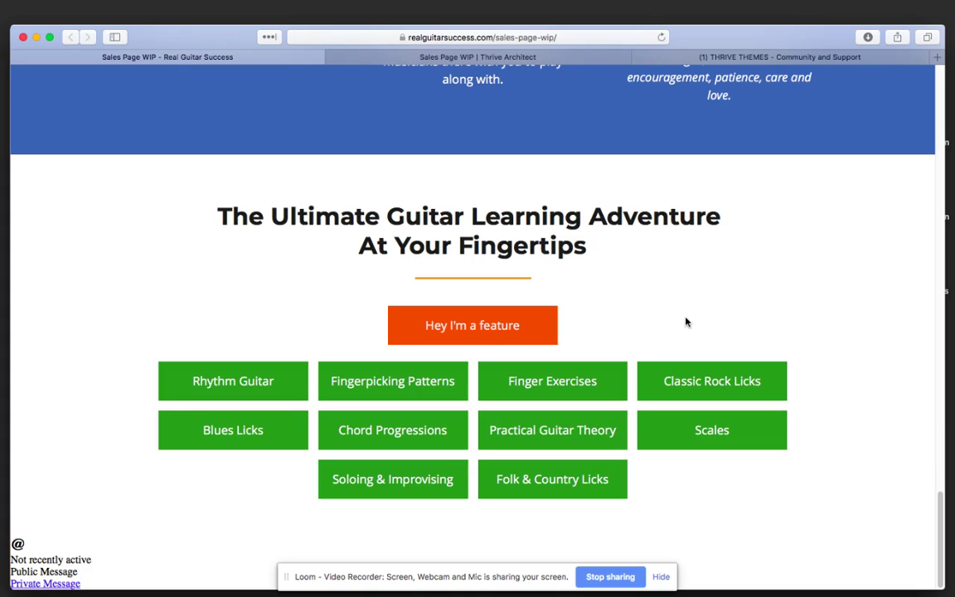
scroll(729, 354, up, 5)
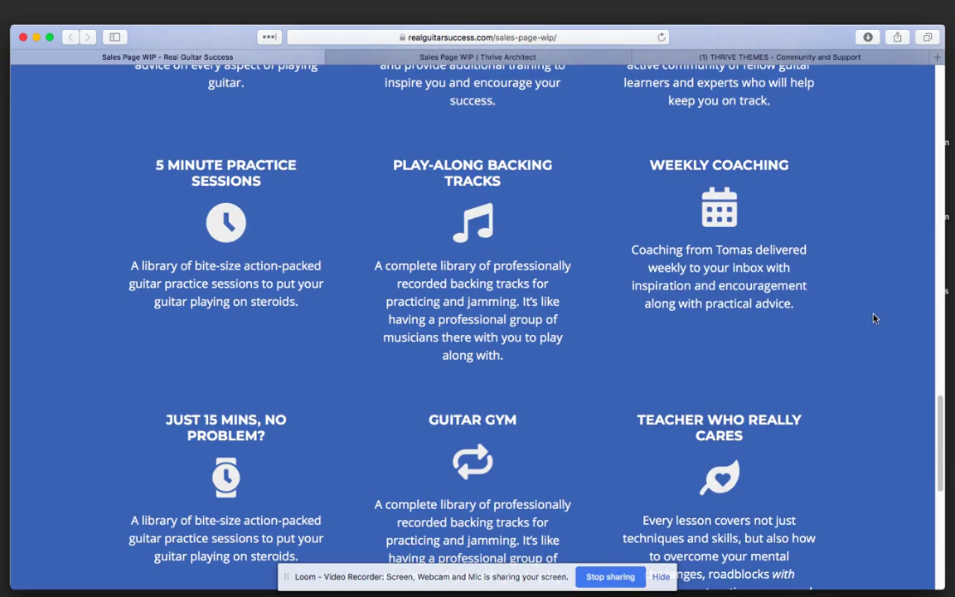
scroll(872, 319, up, 8)
scroll(873, 315, down, 4)
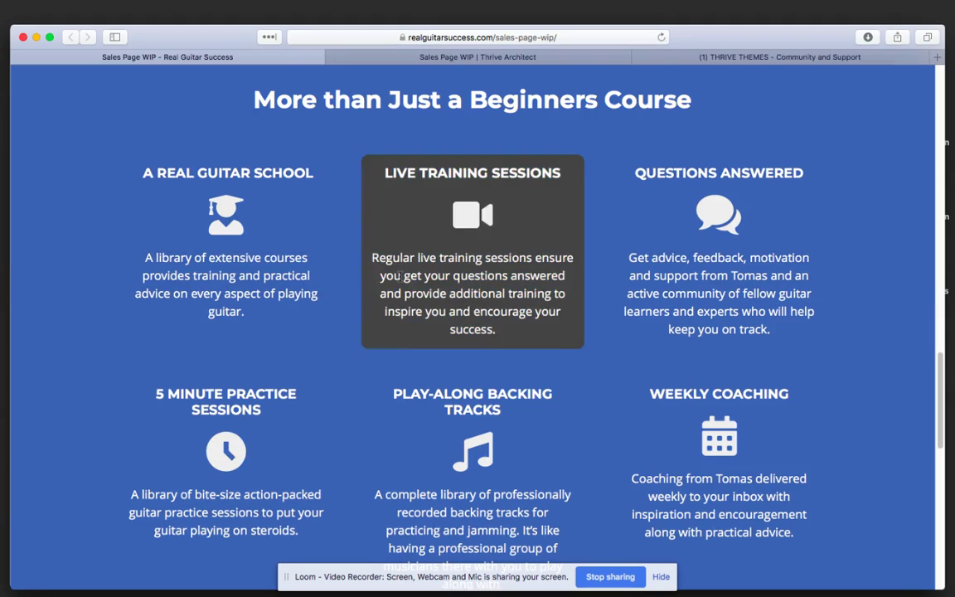
scroll(58, 317, down, 5)
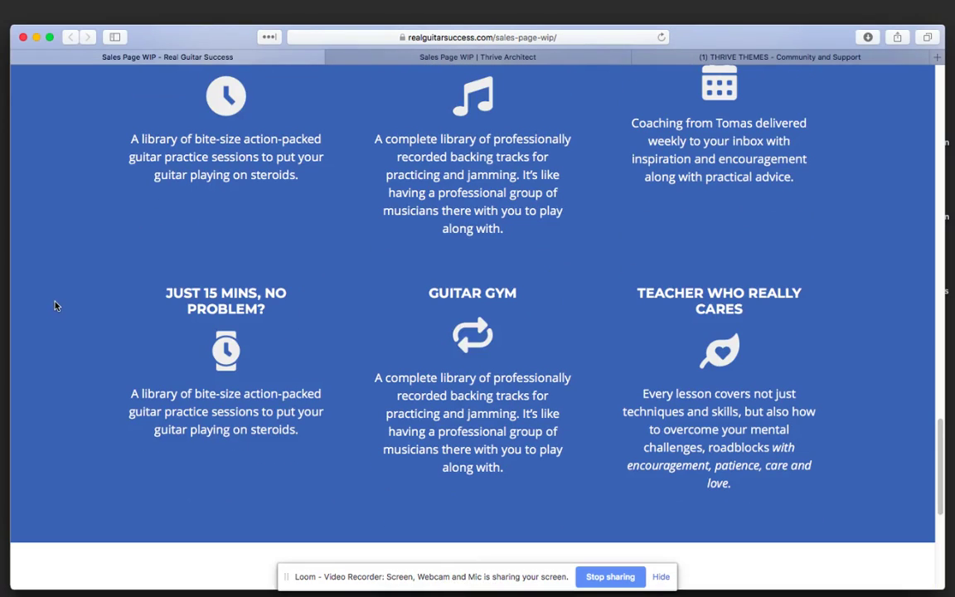
scroll(54, 305, up, 3)
scroll(55, 302, up, 3)
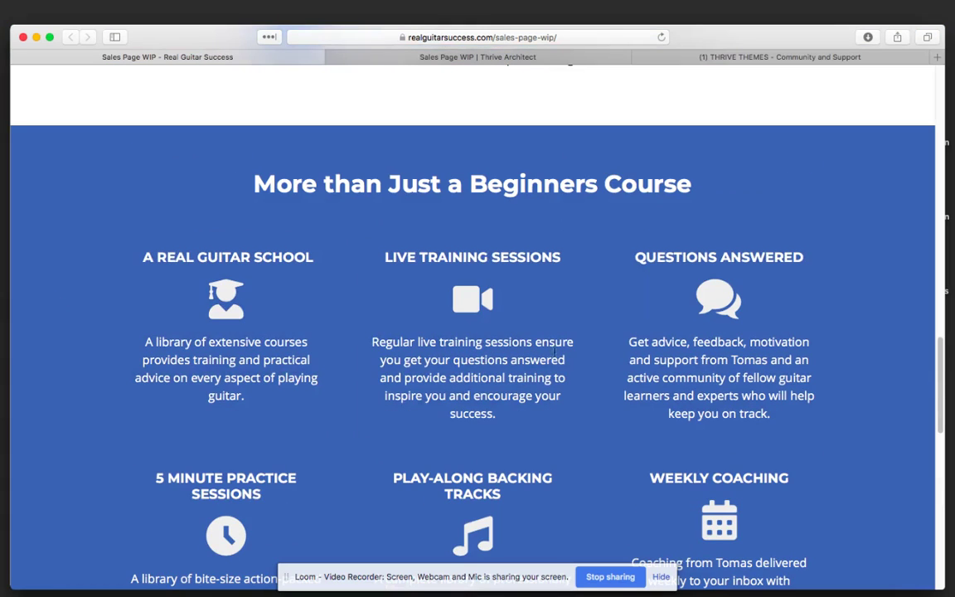
scroll(746, 365, down, 3)
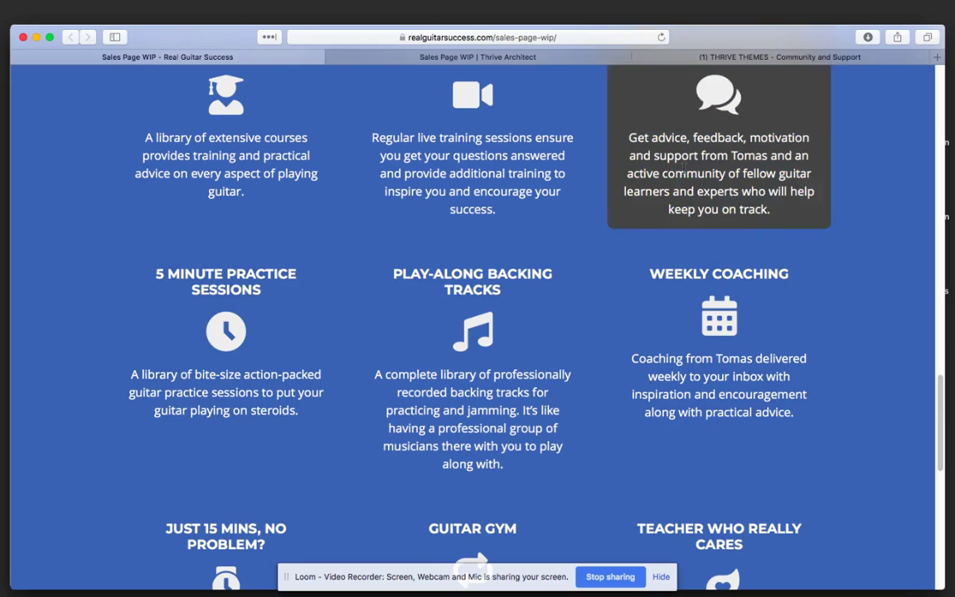